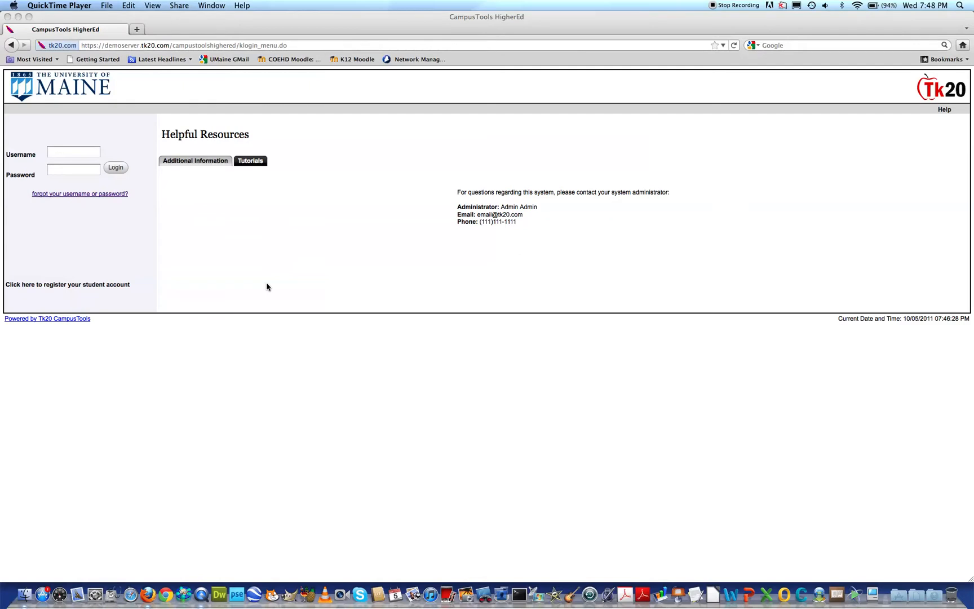
Log in to CampusTools by entering the account username and password, correcting the username before submitting.
click(59, 155)
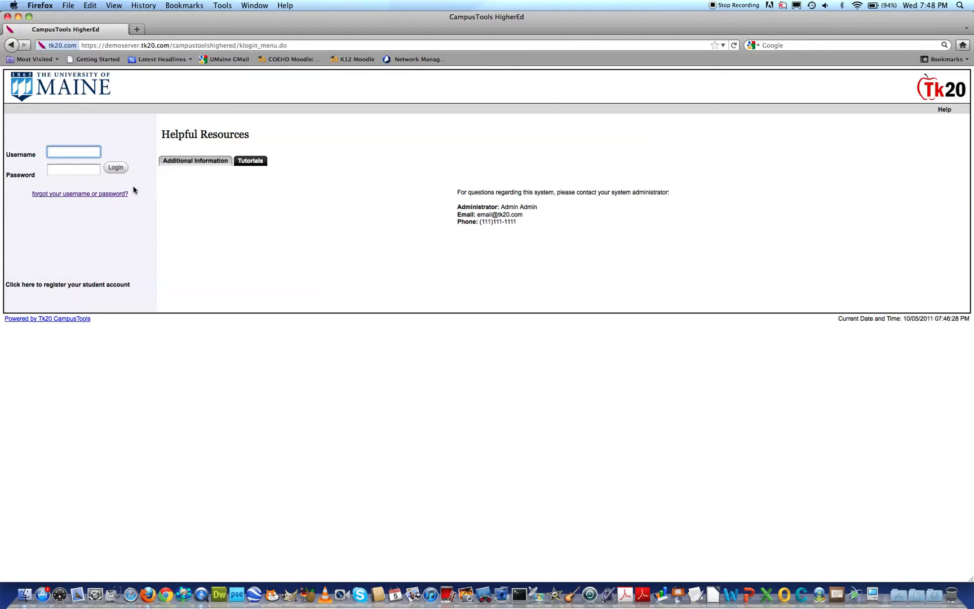
text(jbaak0000)
key(Tab)
text(•••••••)
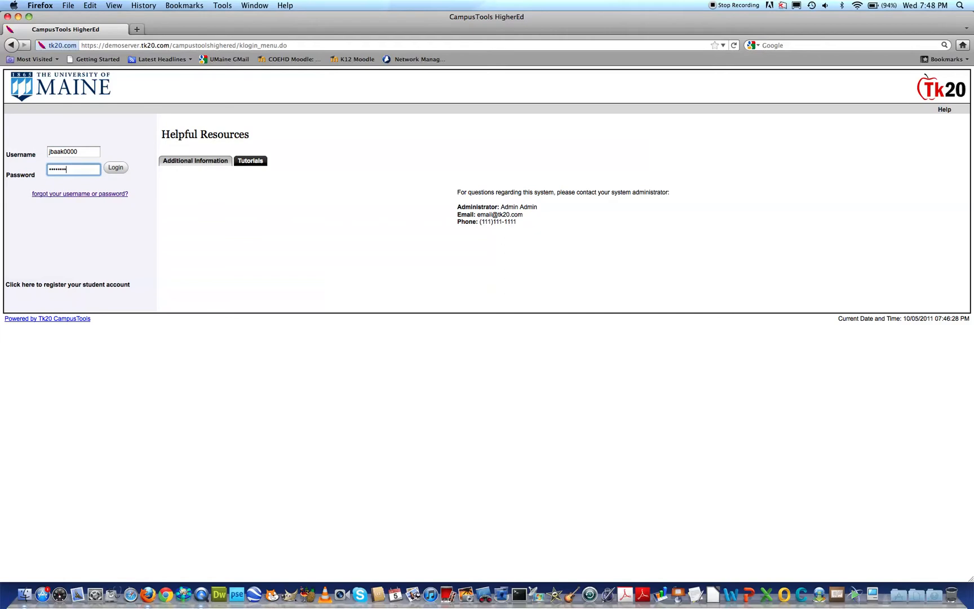
click(61, 151)
text(c)
click(164, 203)
click(116, 167)
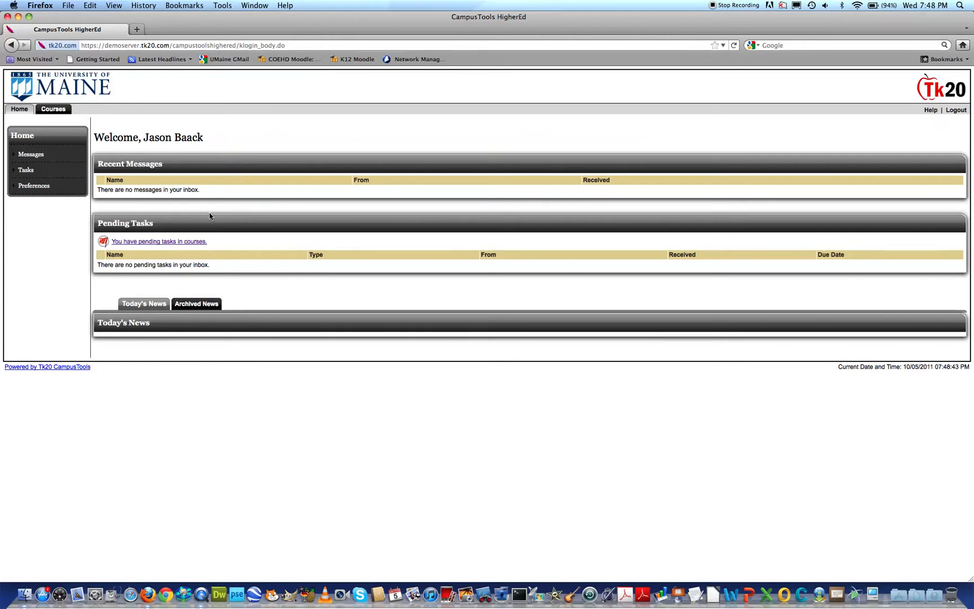
drag(93, 138, 220, 147)
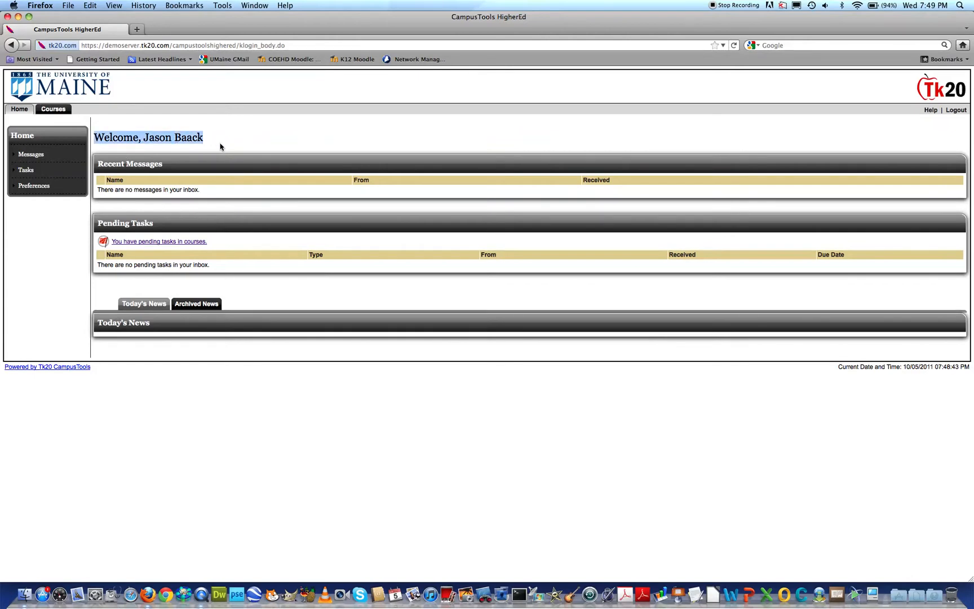
click(285, 145)
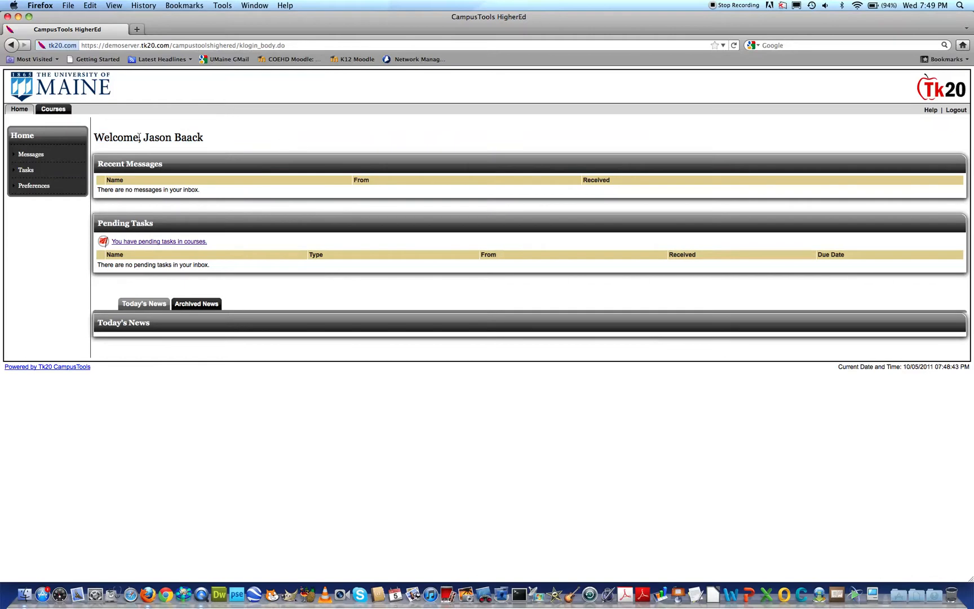
drag(143, 138, 204, 142)
click(216, 143)
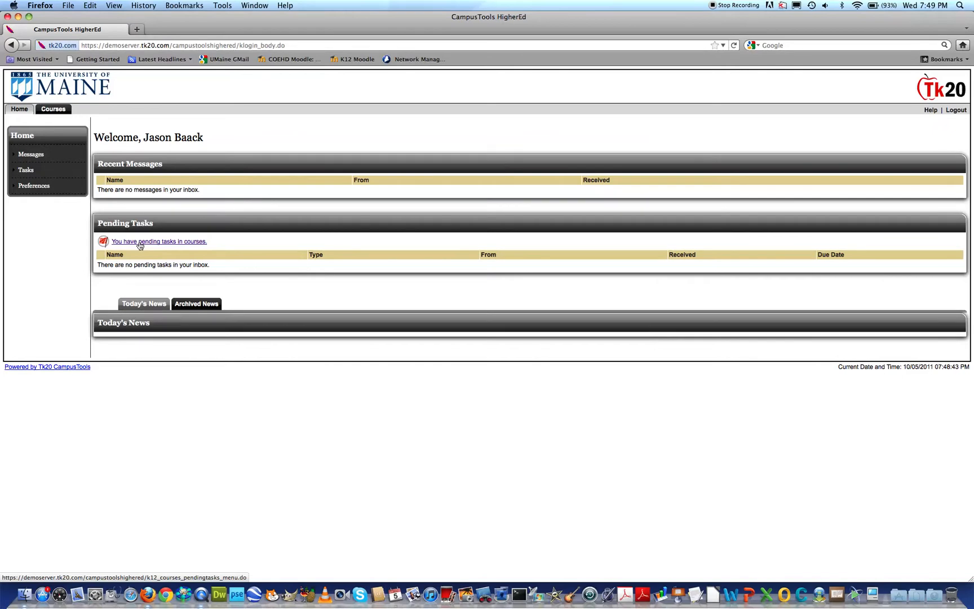
Open the student's pending EDT 520_Create an Online Classroom #1 submission from the course tasks and widen the assessment pane.
click(140, 246)
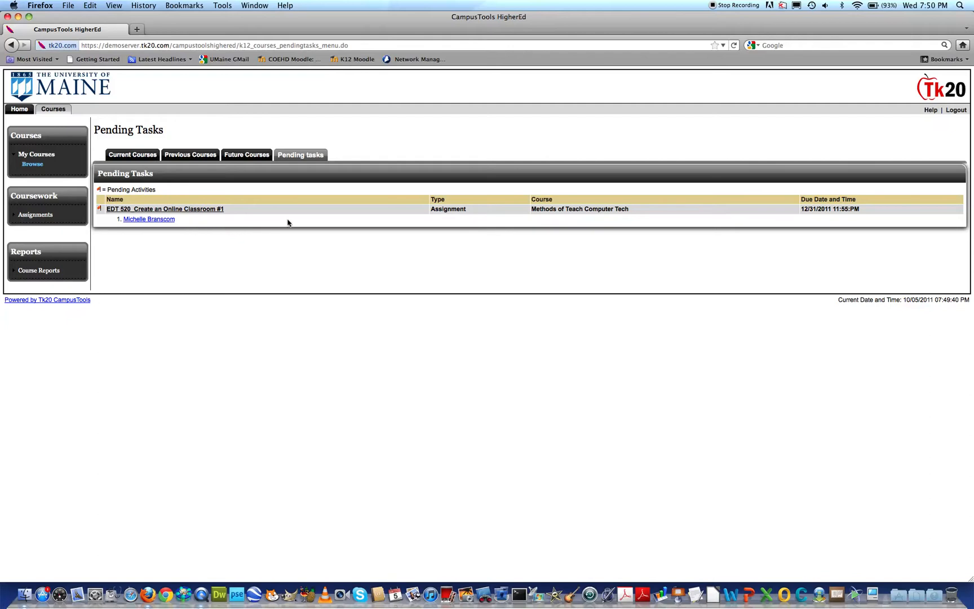
click(137, 219)
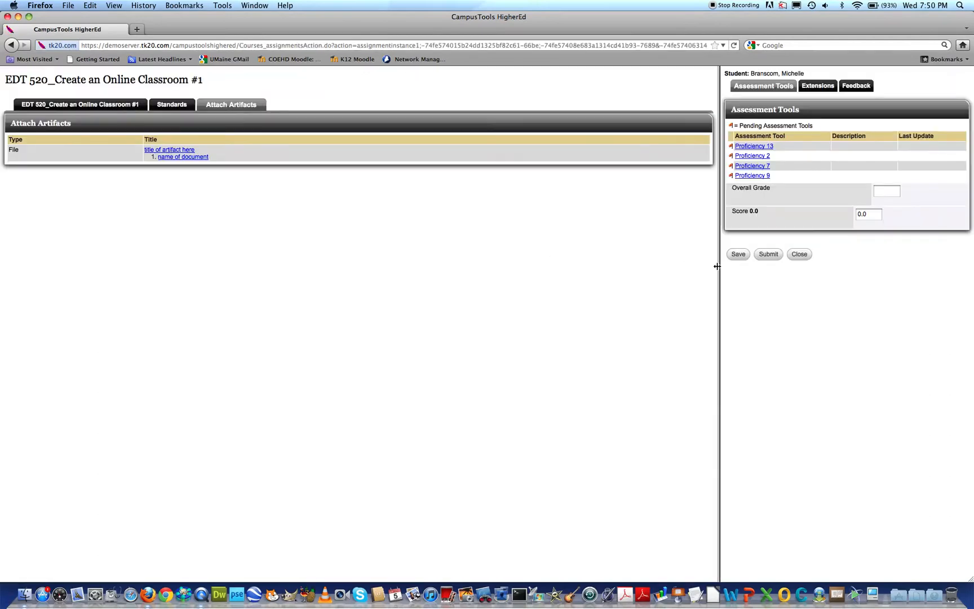
drag(718, 267, 393, 383)
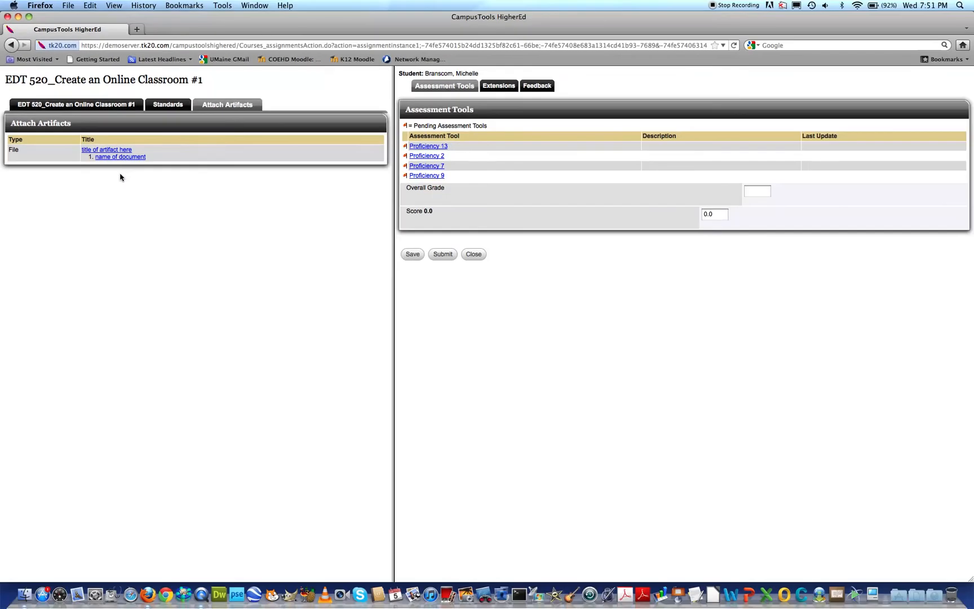
Open the attached artifact "name of document" in Microsoft Word and widen its window to show the whole page.
click(120, 157)
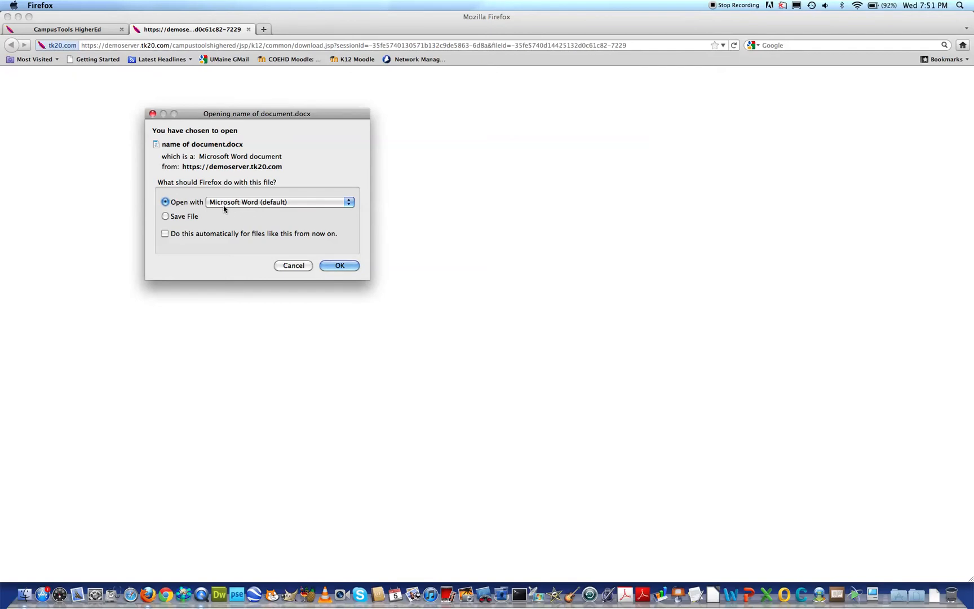
click(191, 218)
click(180, 203)
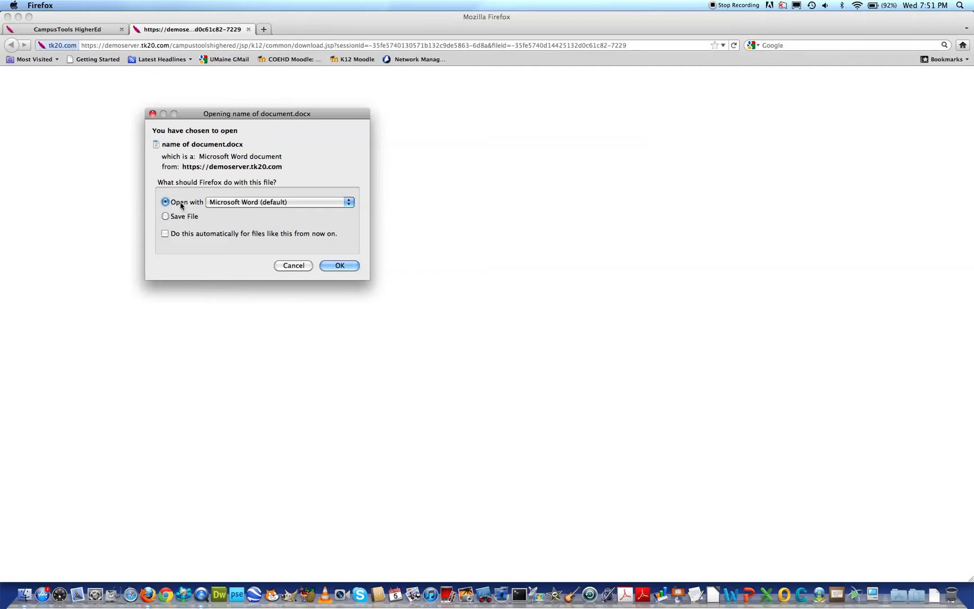
click(340, 271)
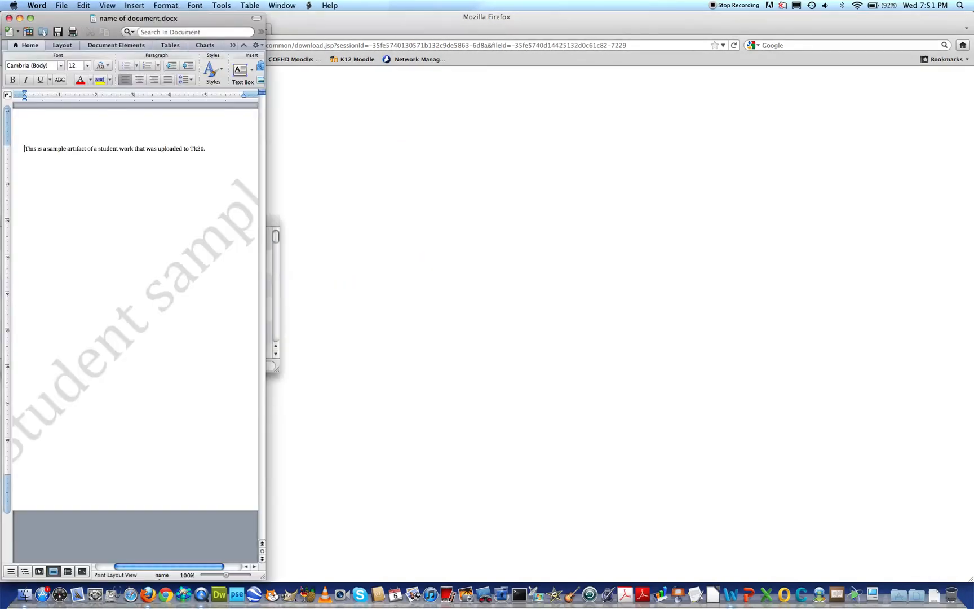
drag(265, 580, 460, 579)
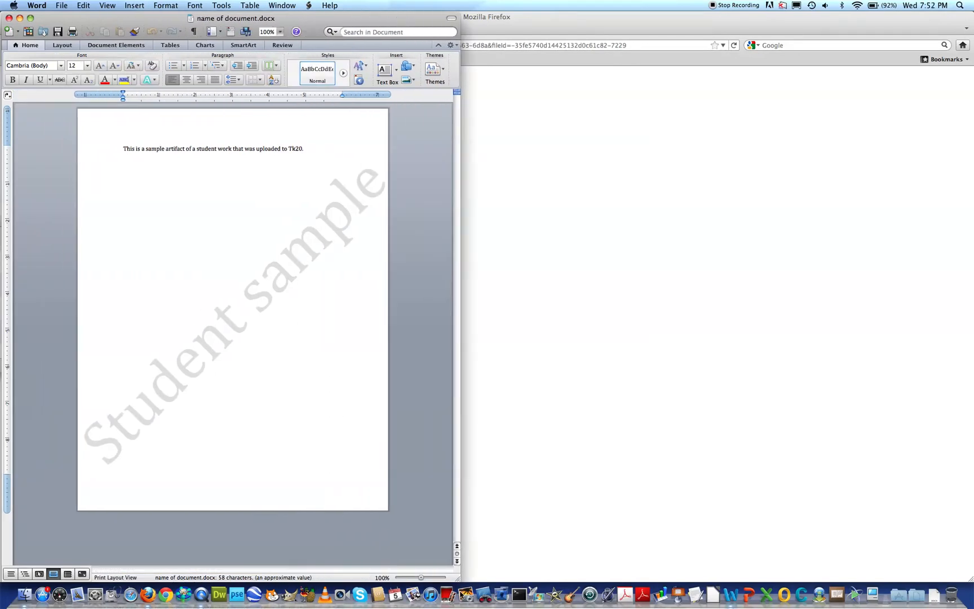
drag(459, 324, 440, 325)
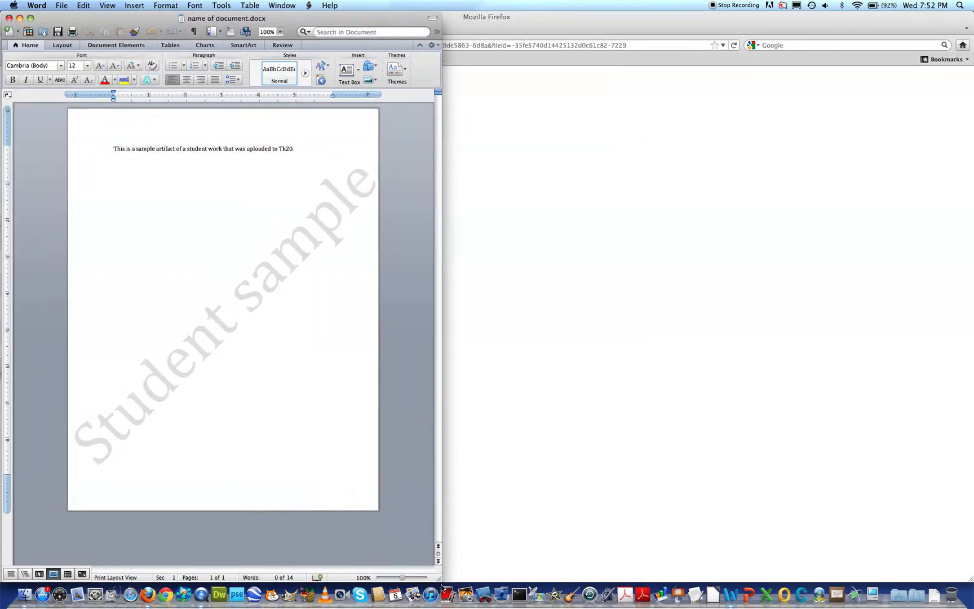
Switch back to Firefox, close the blank download page and maximize the browser window with the submission.
click(467, 17)
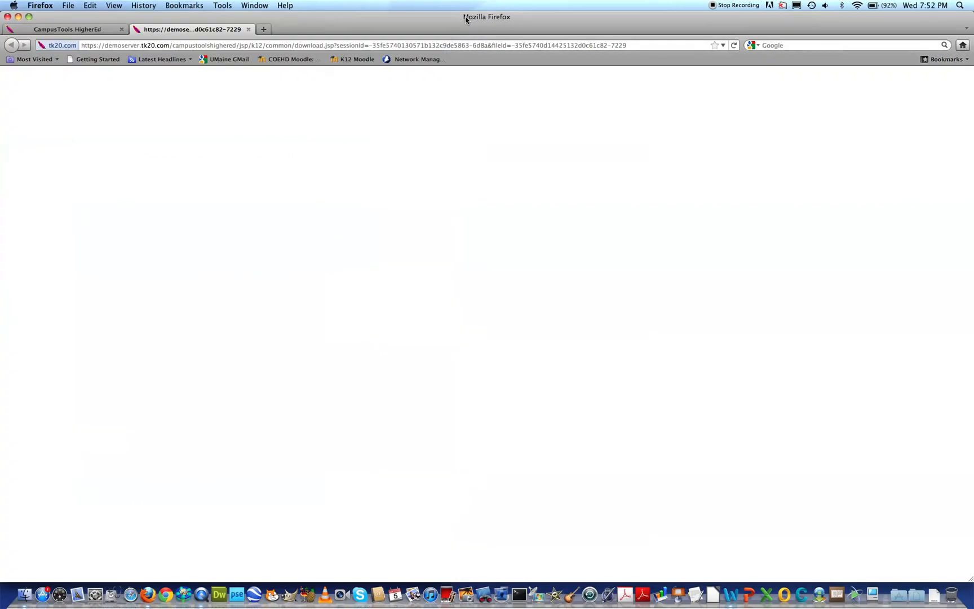
click(248, 29)
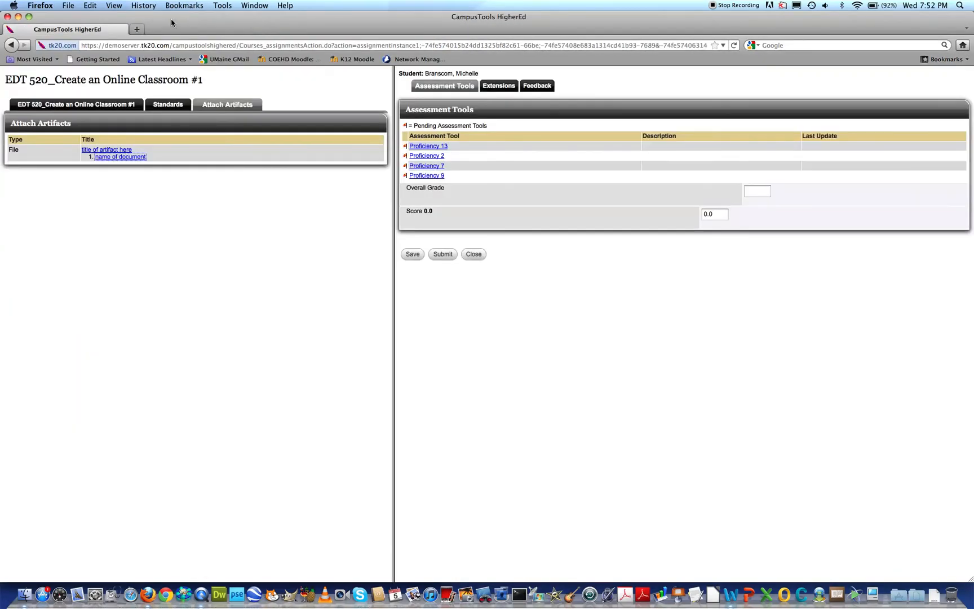
drag(171, 22, 195, 21)
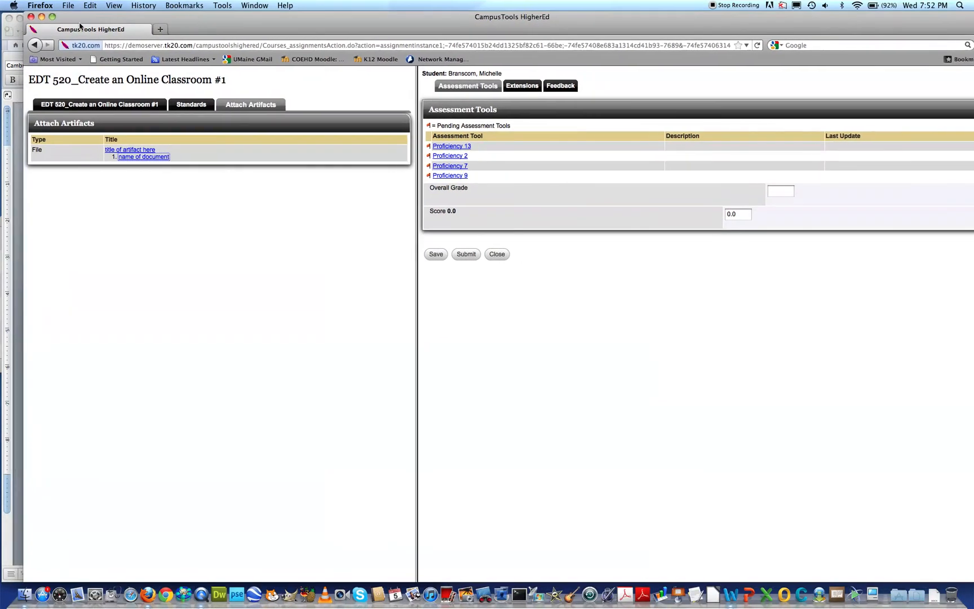
click(52, 18)
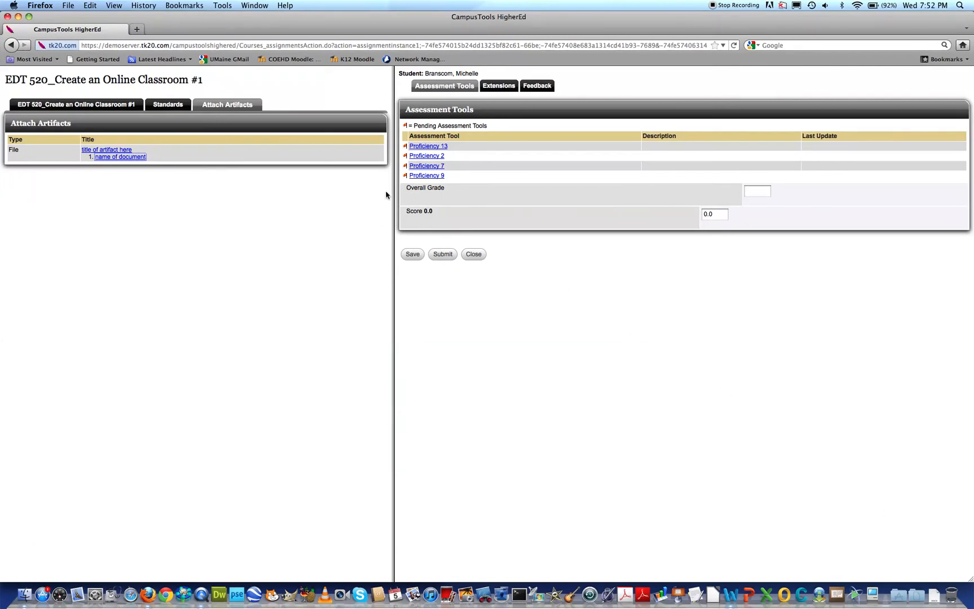
Open the Proficiency 13 rubric and widen the assessment pane across nearly the whole window.
drag(394, 204, 286, 211)
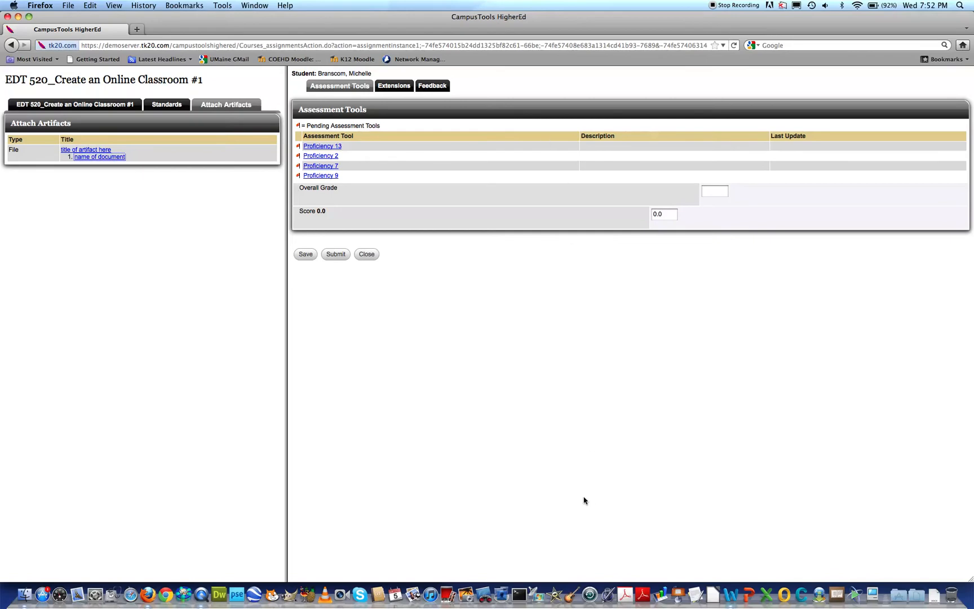
click(322, 146)
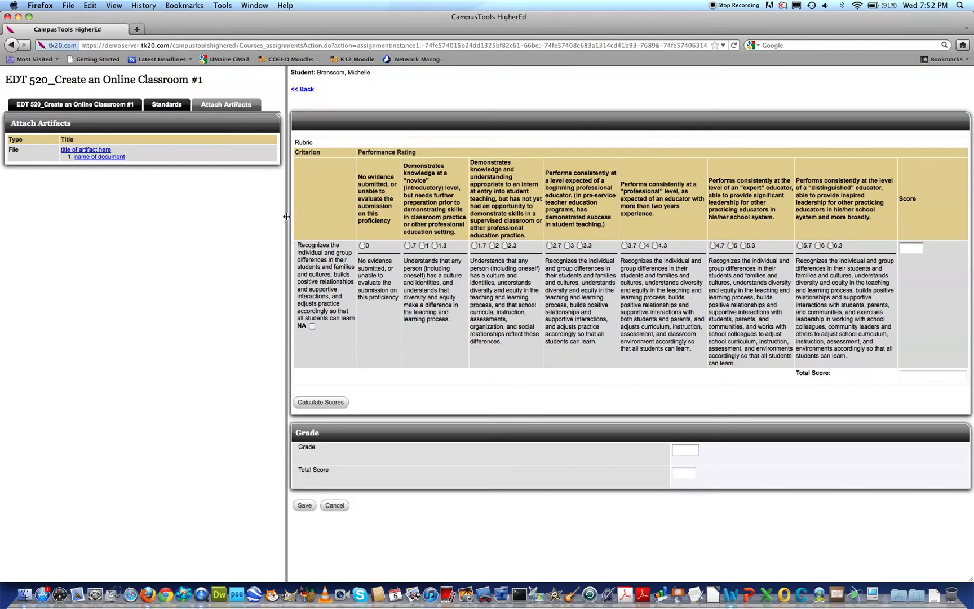
drag(286, 217, 9, 237)
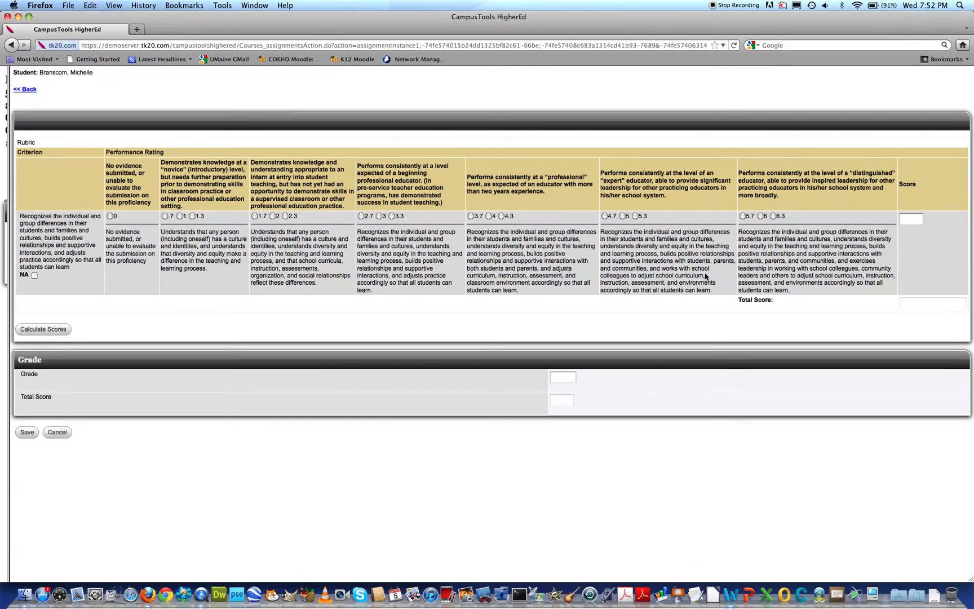
Arrange the browser beside the Word document to compare rubric and student work, and restore the browser to full size.
drag(971, 581, 513, 580)
drag(148, 15, 620, 29)
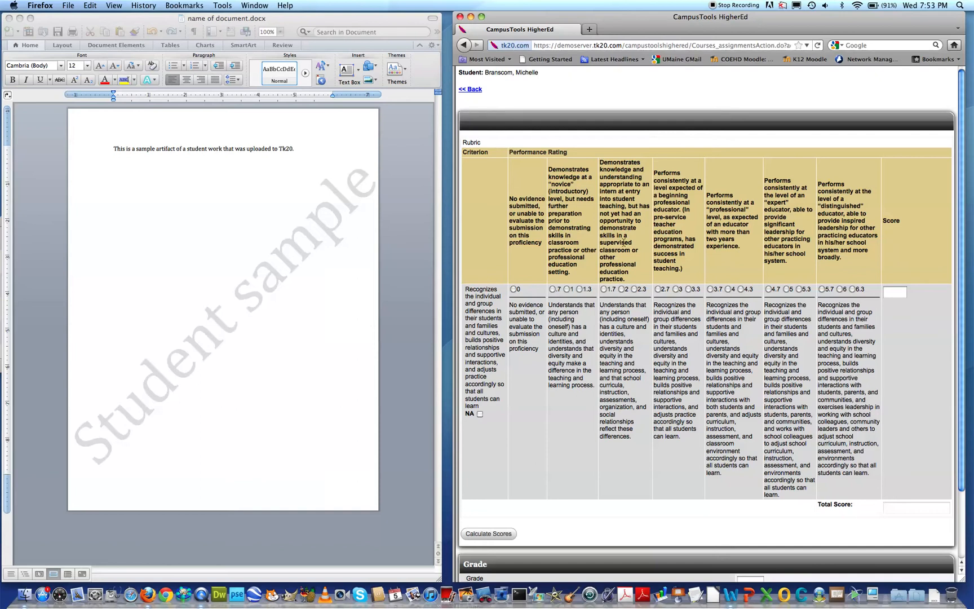
click(283, 266)
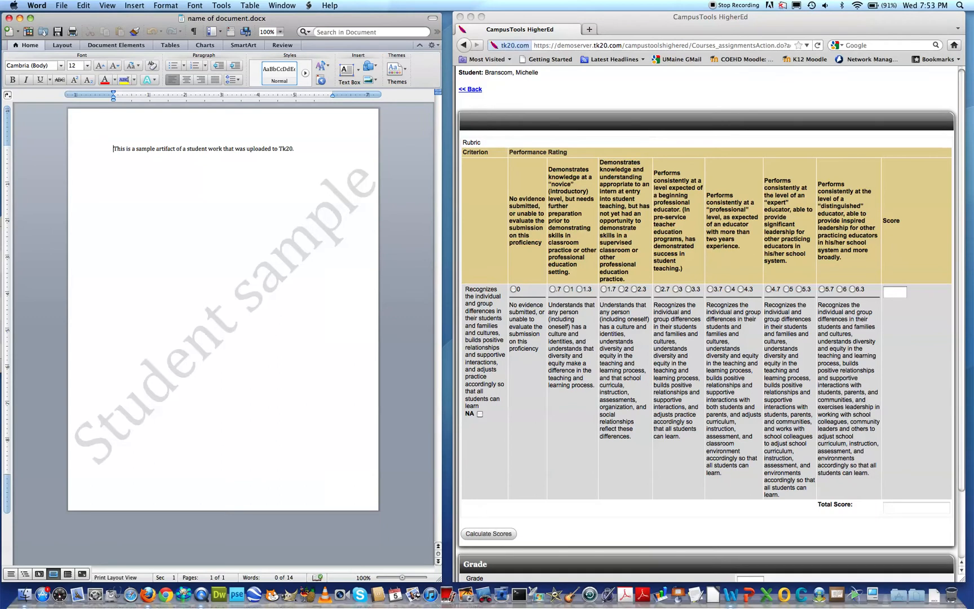
click(488, 305)
click(481, 17)
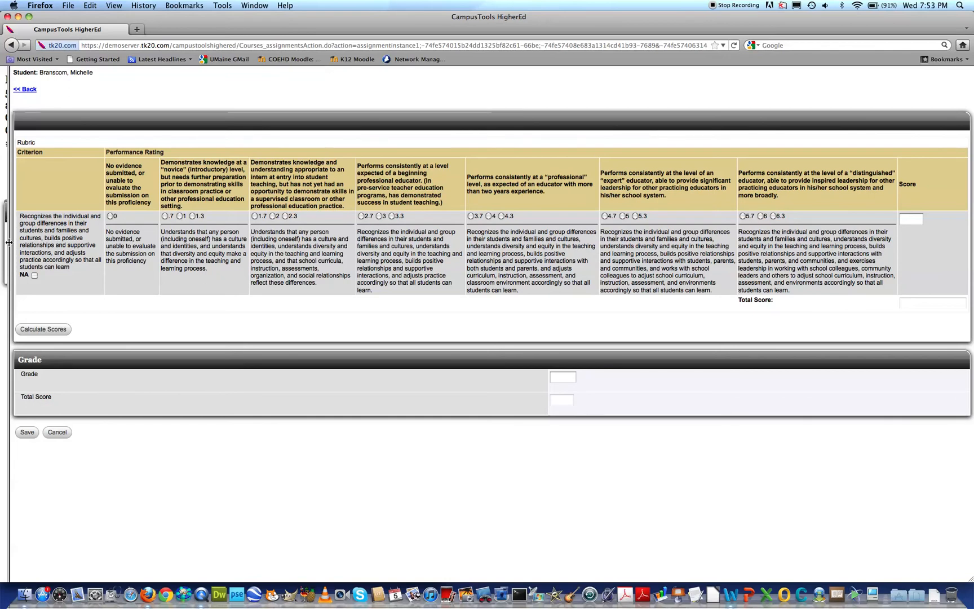
Rate the Proficiency 13 criterion 2, enter NA as the grade and save the assessment.
drag(9, 243, 9, 271)
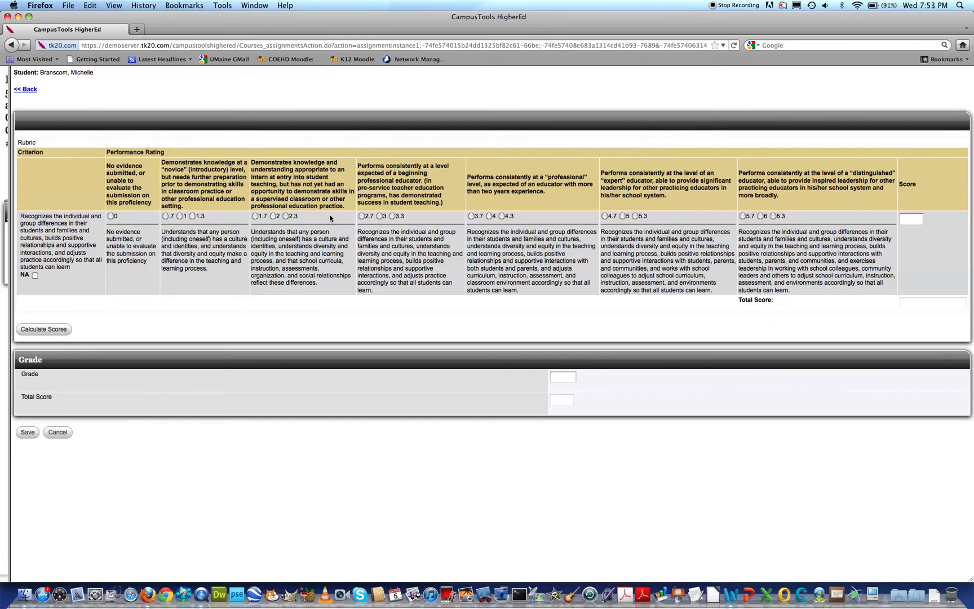
click(273, 216)
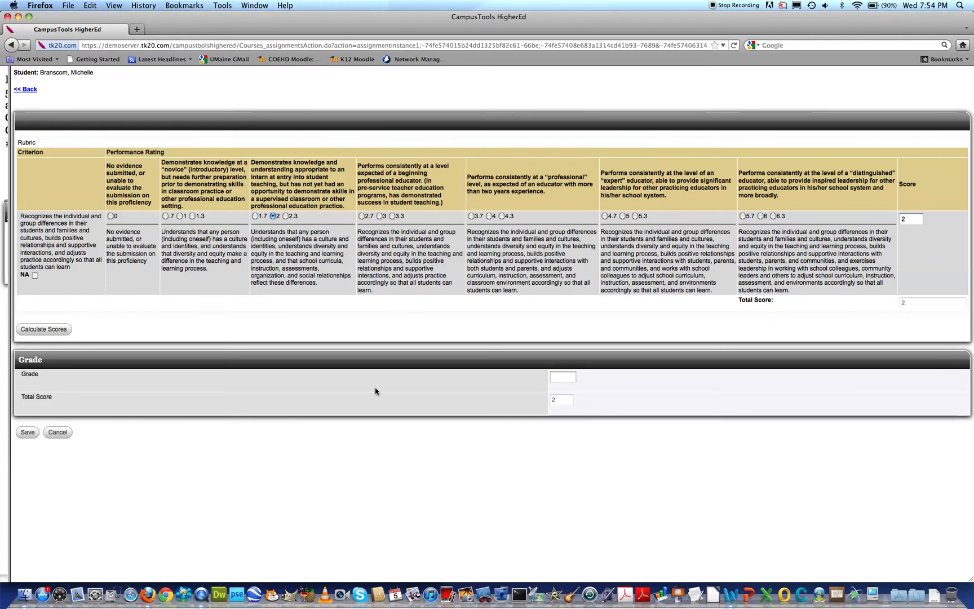
click(564, 377)
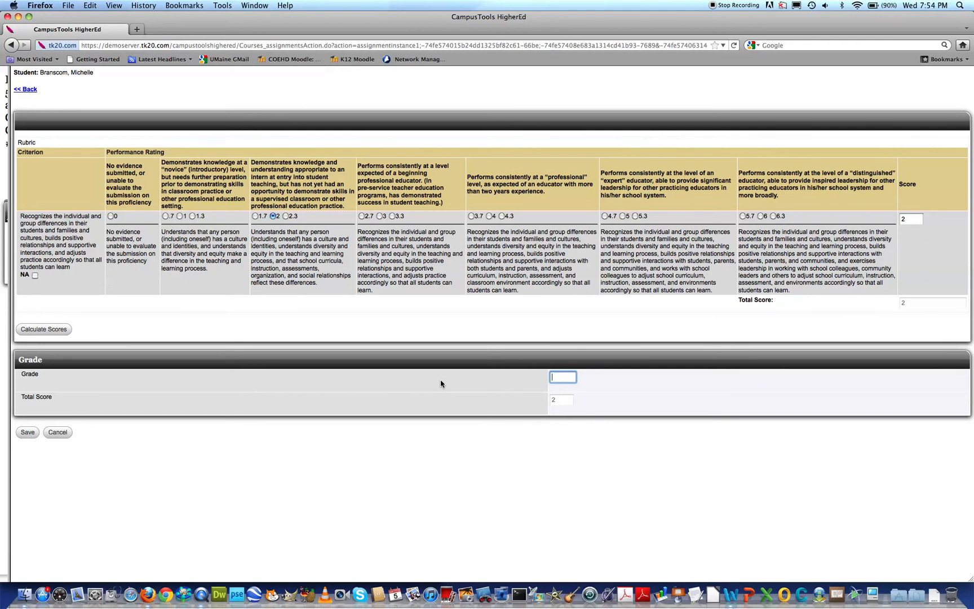
text(NA)
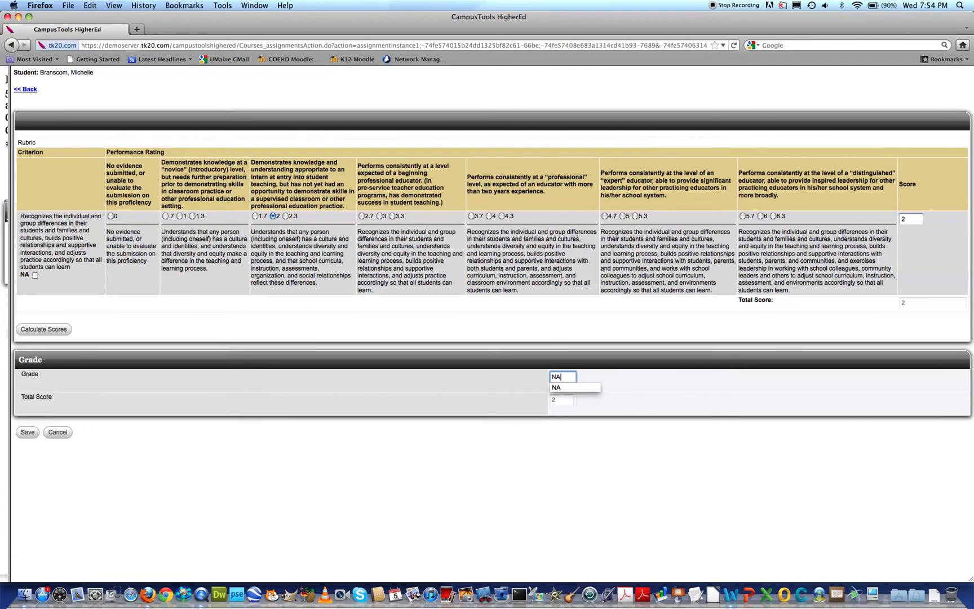
click(383, 388)
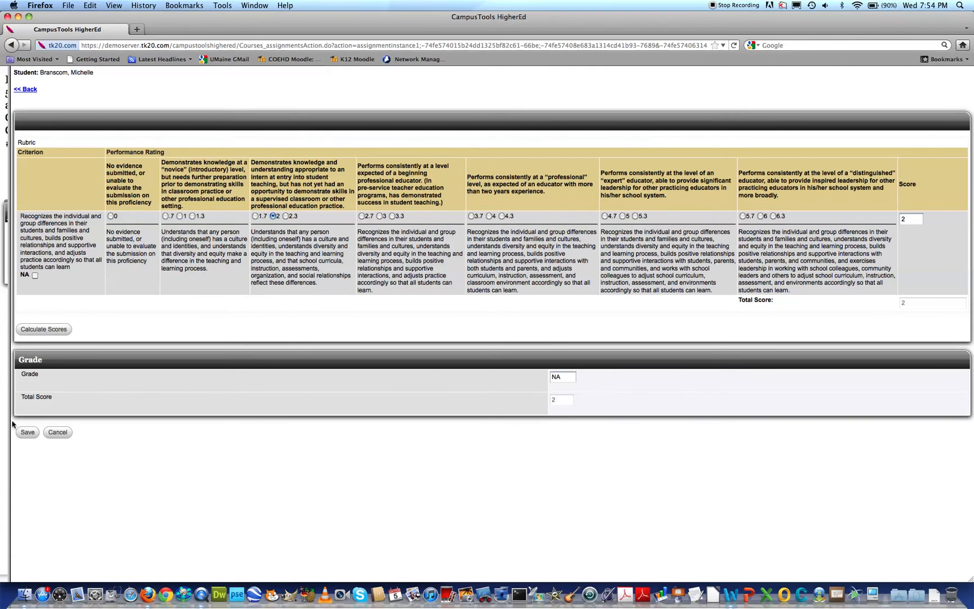
click(25, 434)
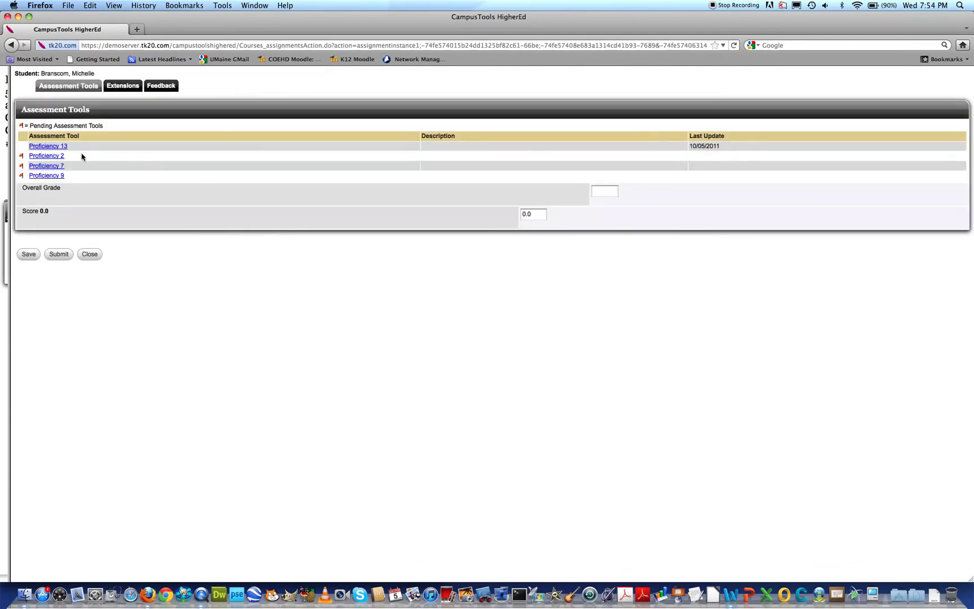
Assess Proficiency 2 with a rating of 1.7, calculate the score, enter NA as the grade and save.
click(53, 158)
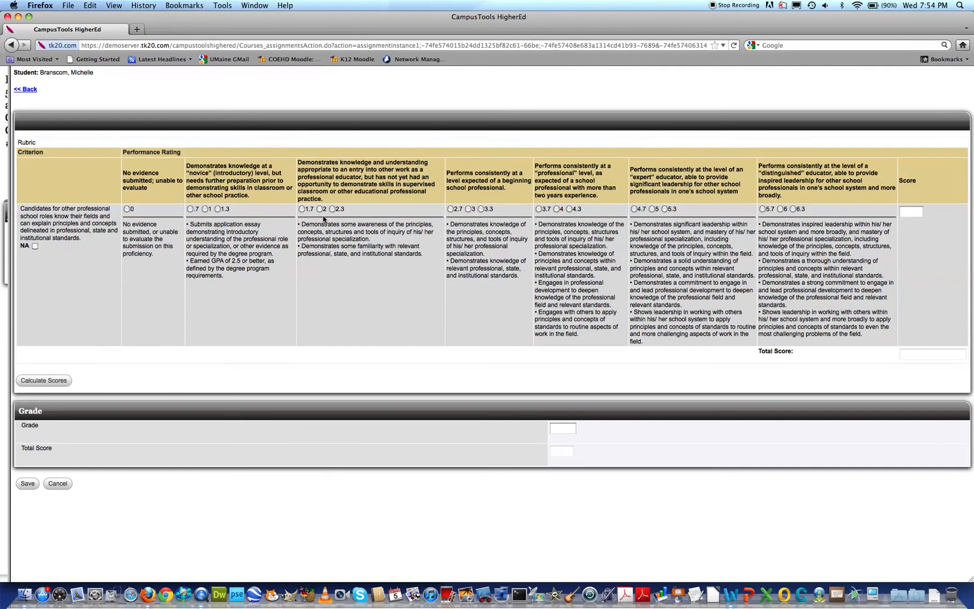
click(302, 209)
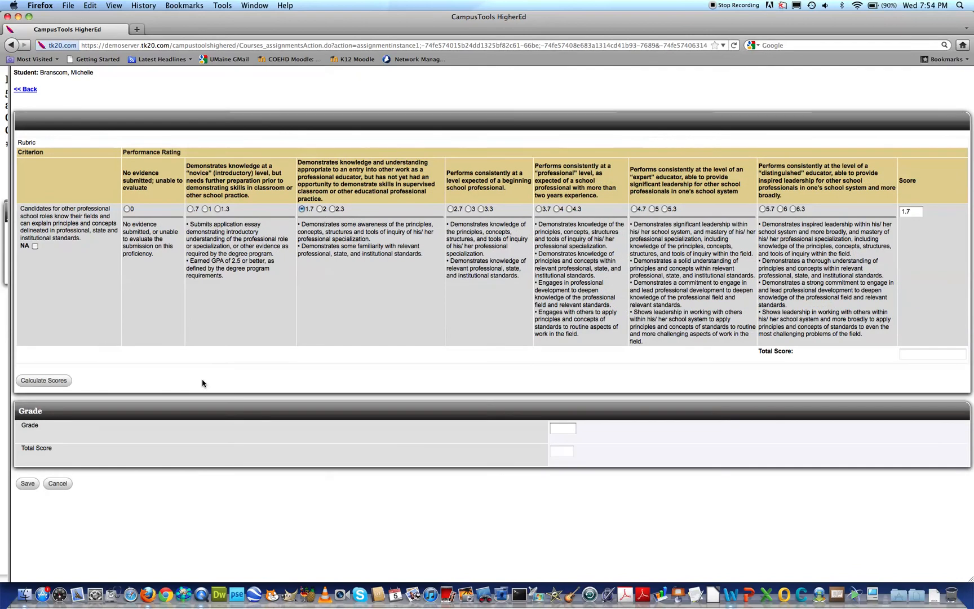
click(35, 385)
click(553, 429)
text(NA)
click(394, 410)
click(26, 483)
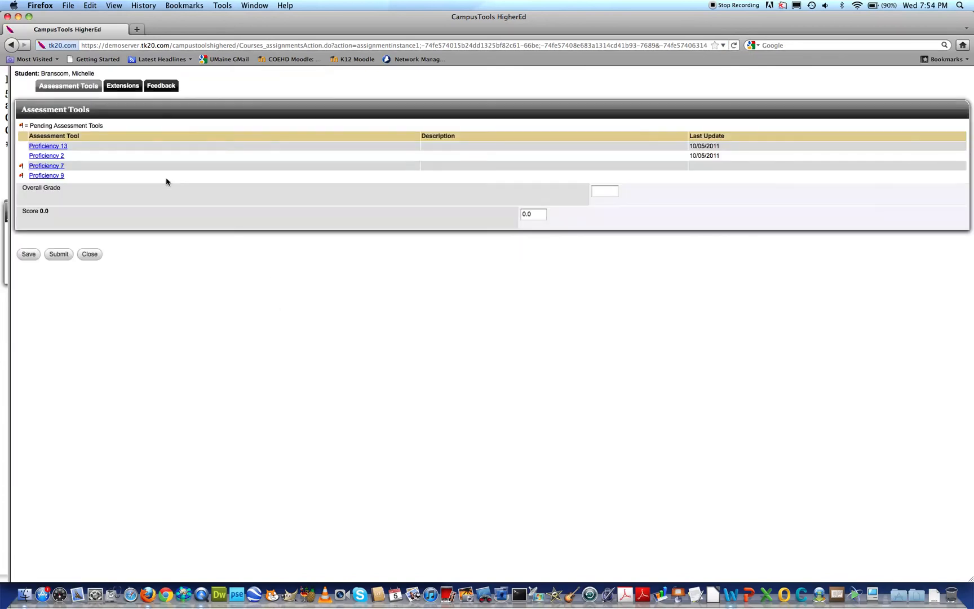
Reveal the artifacts pane beside the assessment, rate Proficiency 7 at 1.7, calculate the score and save without entering a grade.
drag(9, 164, 177, 197)
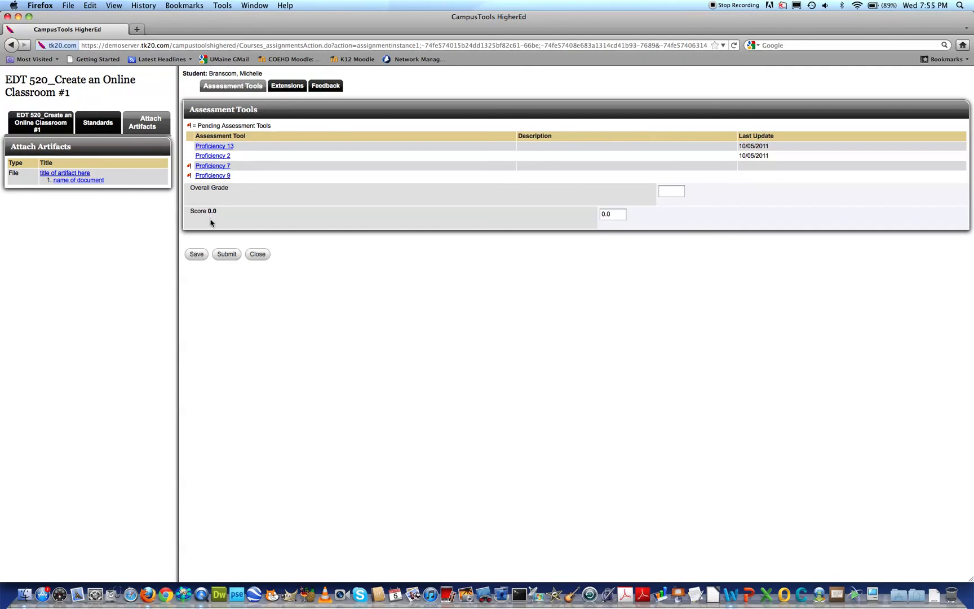
click(210, 166)
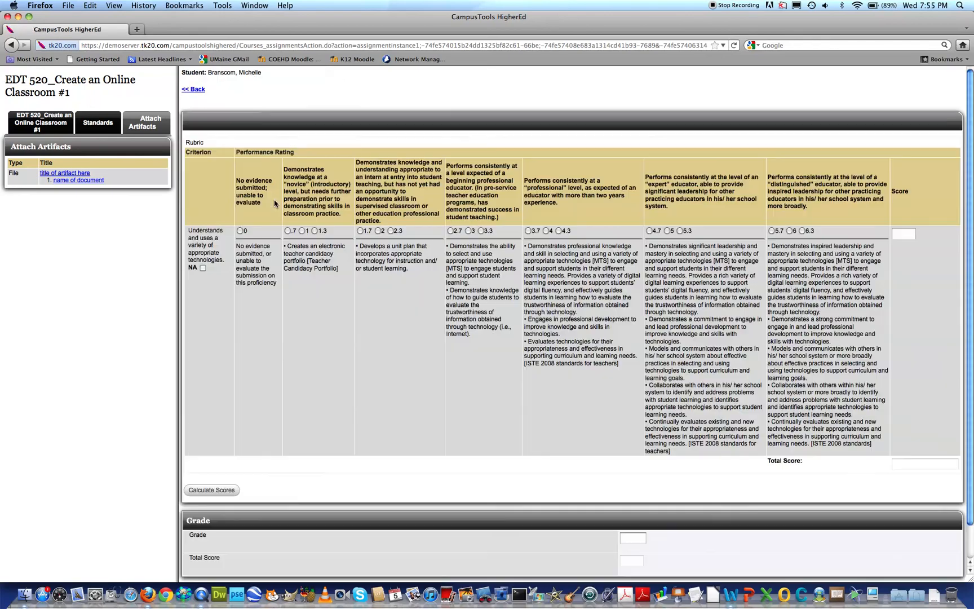
click(367, 231)
scroll(681, 405, down, 2)
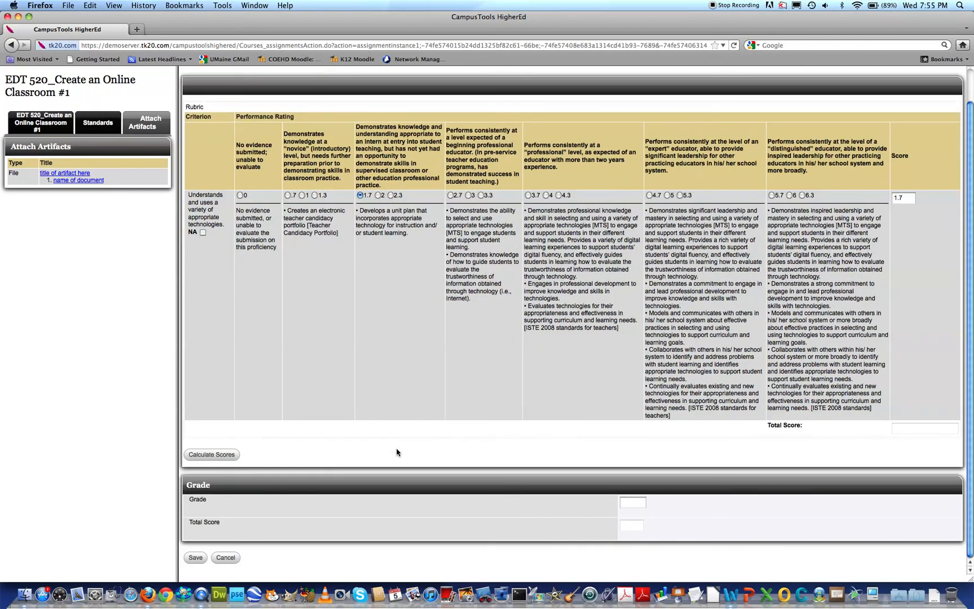
click(222, 457)
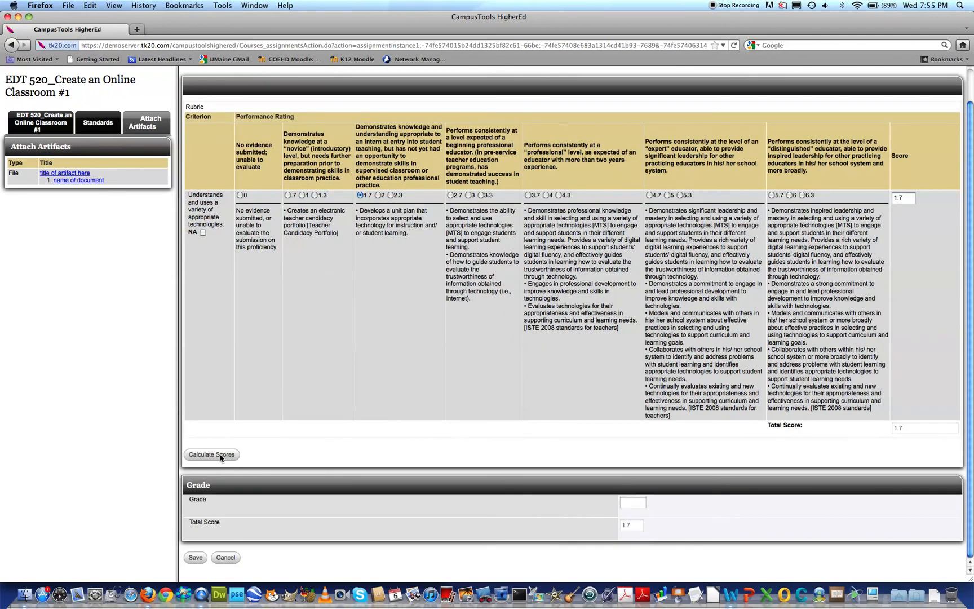
click(198, 558)
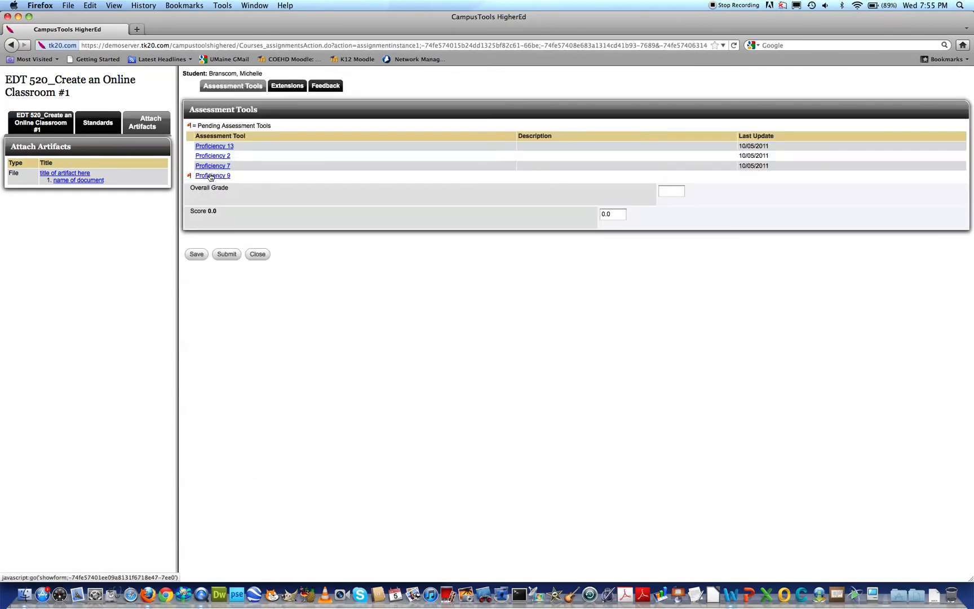
Assess Proficiency 9 with a rating of 1.3, calculate the score, enter NA as the grade and save.
click(211, 177)
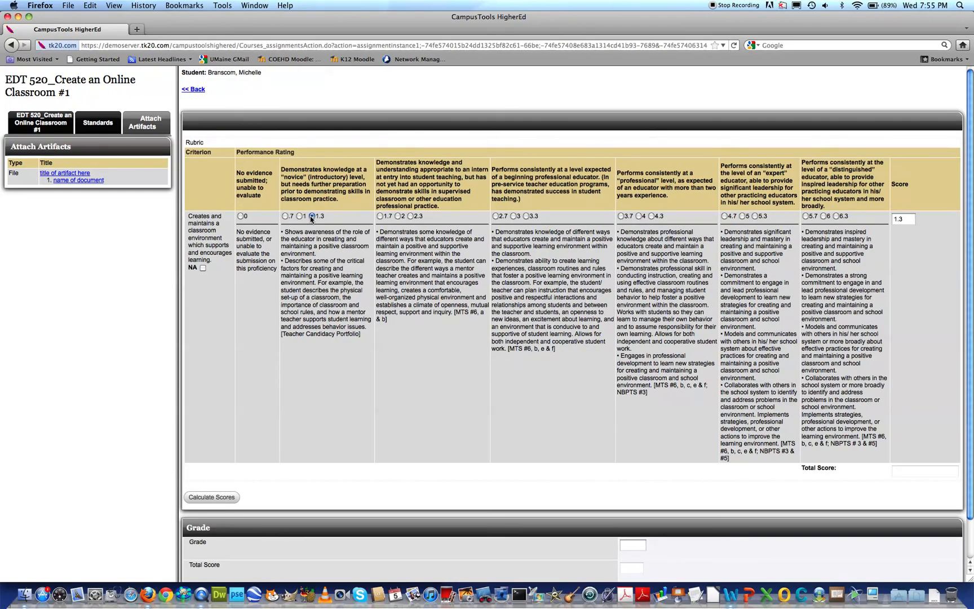
click(225, 498)
scroll(395, 443, down, 2)
click(632, 500)
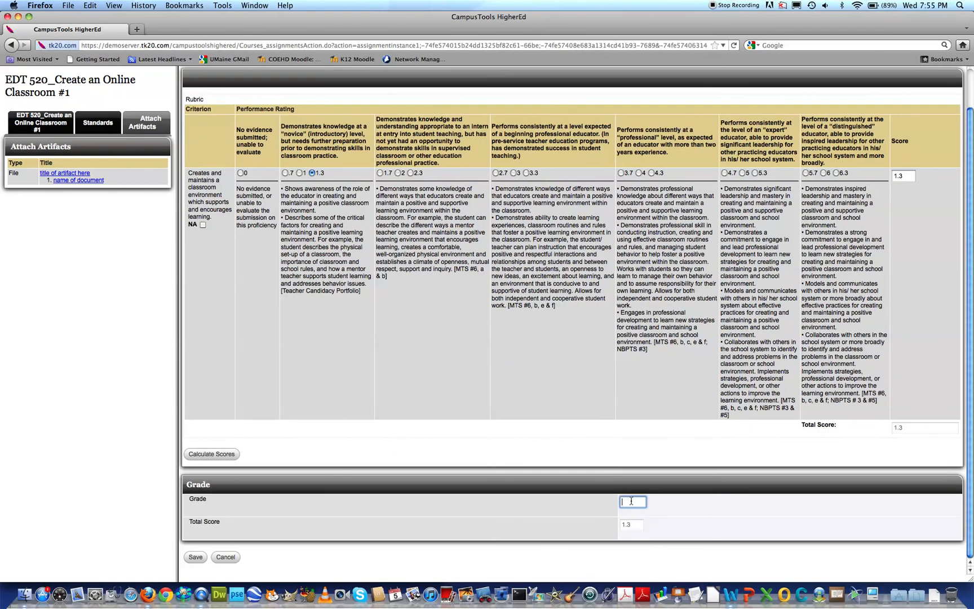
text(NA)
key(Return)
click(198, 557)
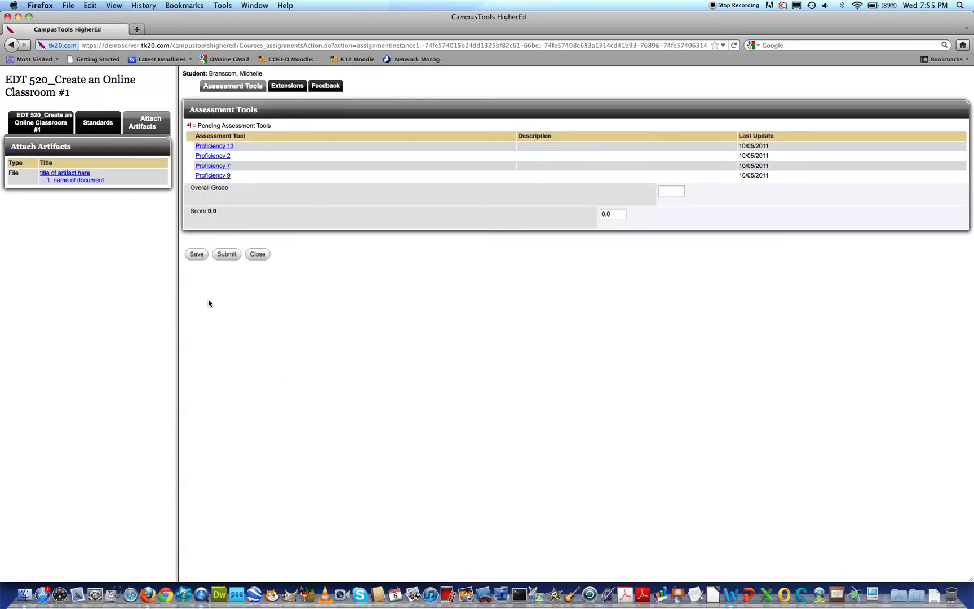
Enter NA as the overall grade and try to submit the assessment.
click(674, 192)
text(NA)
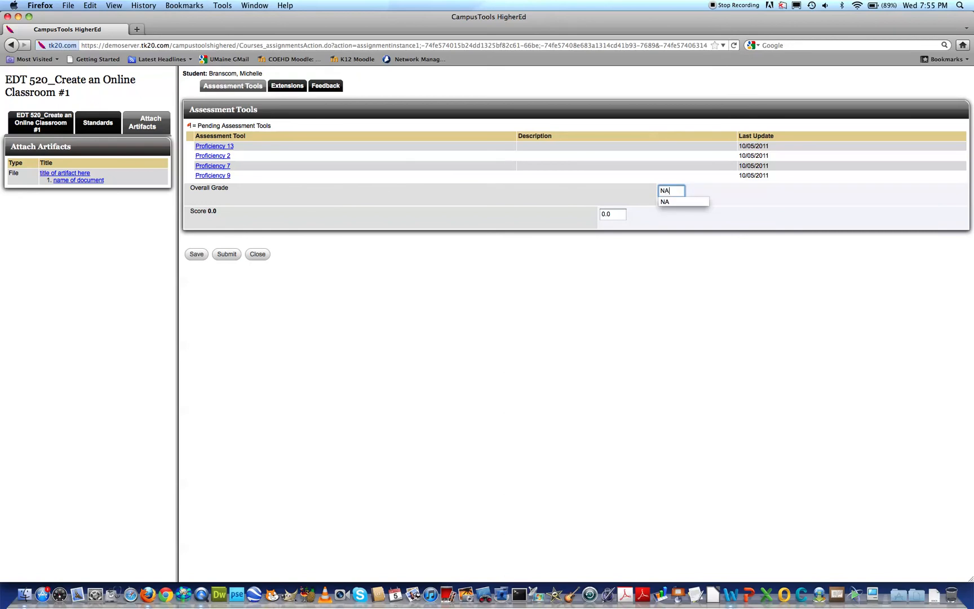
click(479, 214)
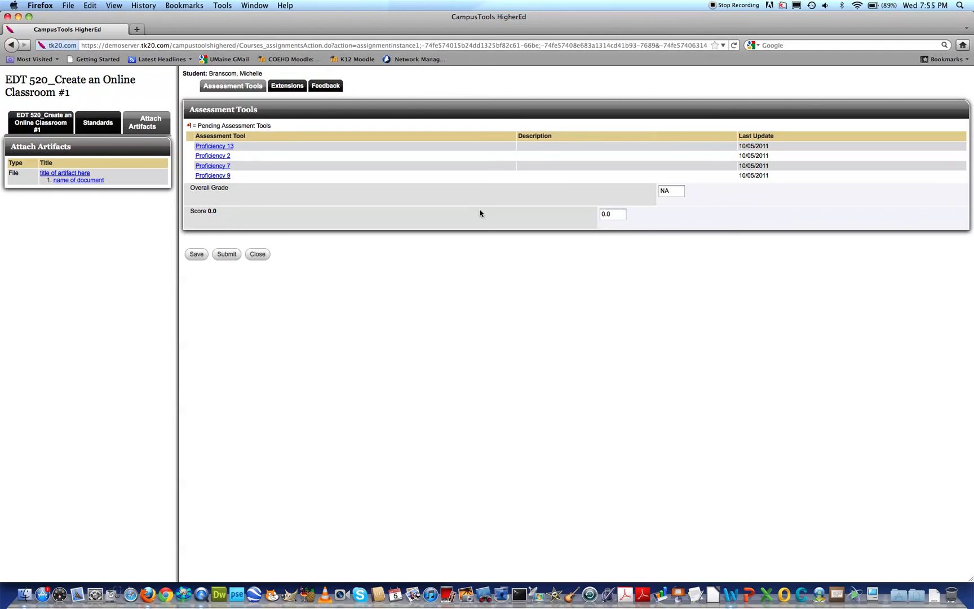
click(228, 255)
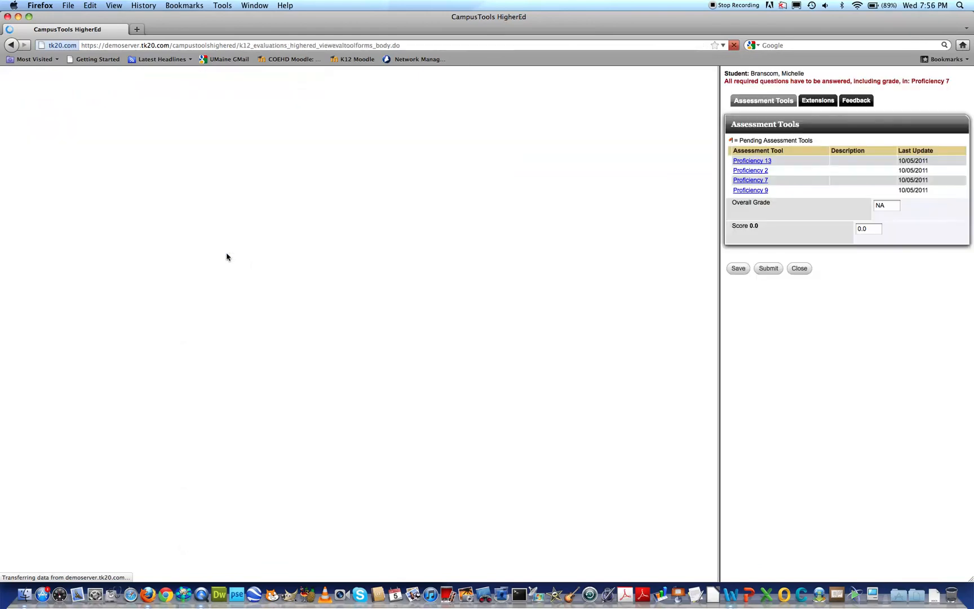
Widen the assessment pane, reopen the Proficiency 7 rubric, enter NA as its missing grade and save.
drag(722, 191, 327, 213)
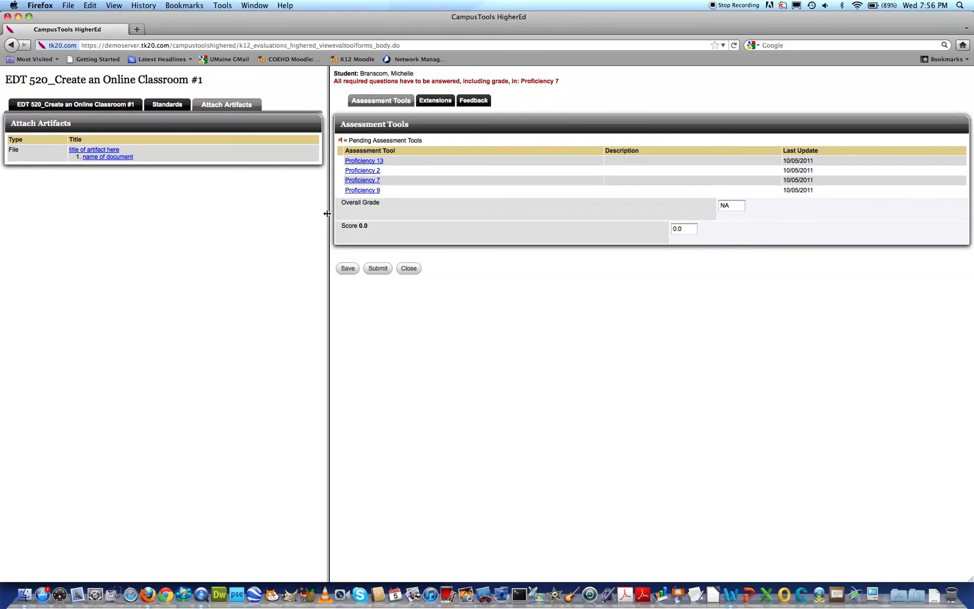
drag(462, 82, 560, 85)
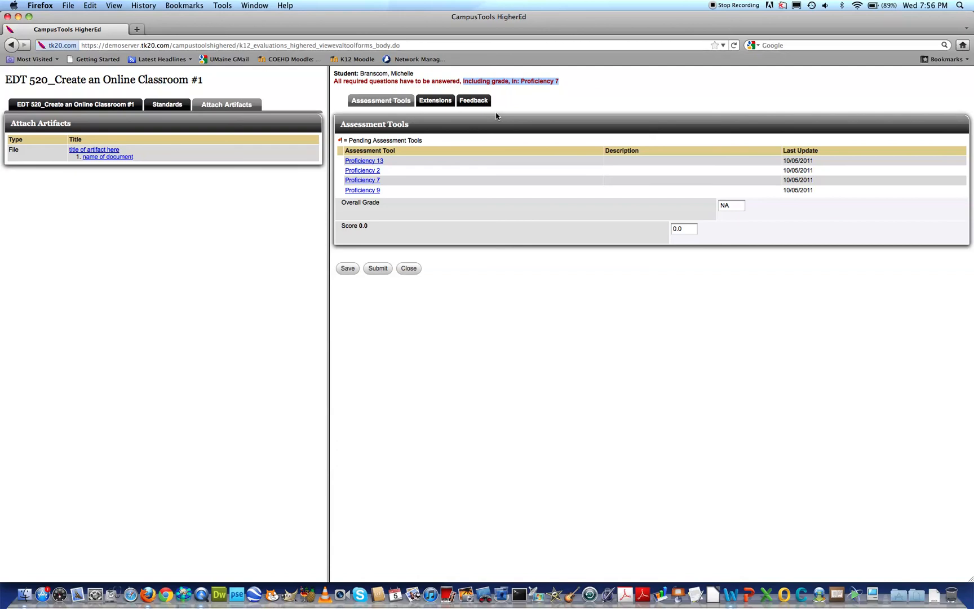
click(480, 142)
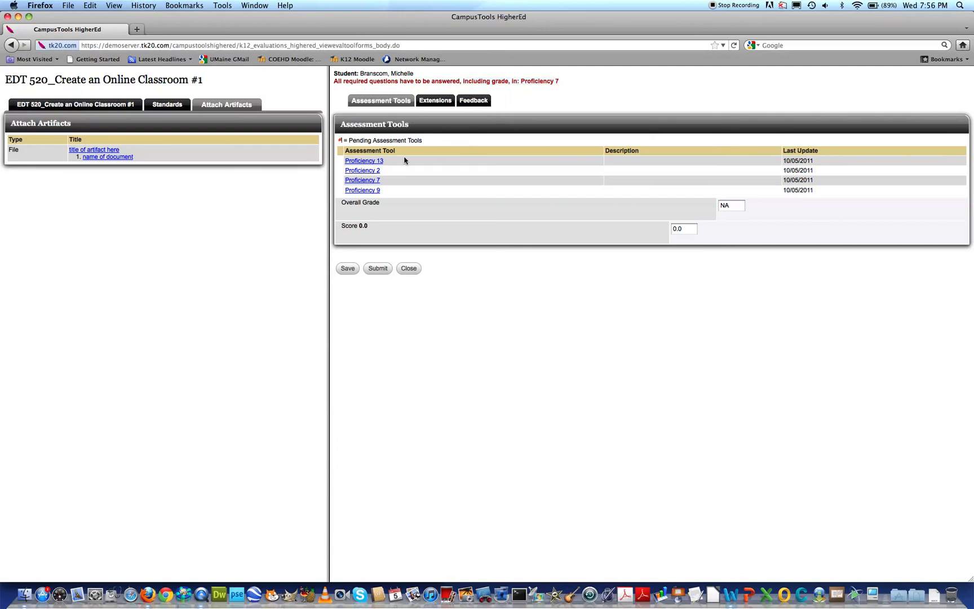
click(372, 181)
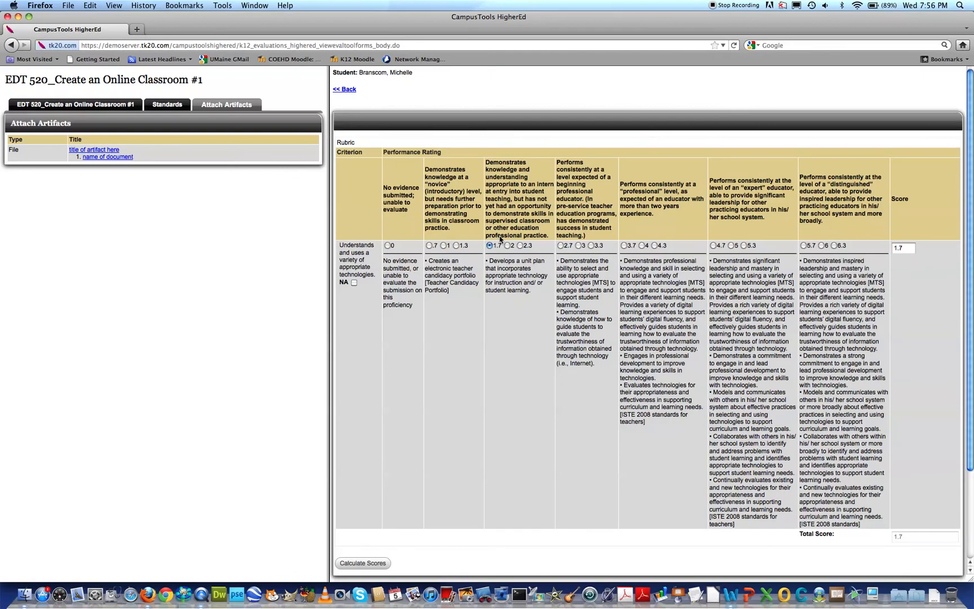
scroll(530, 305, down, 4)
click(700, 508)
text(NA)
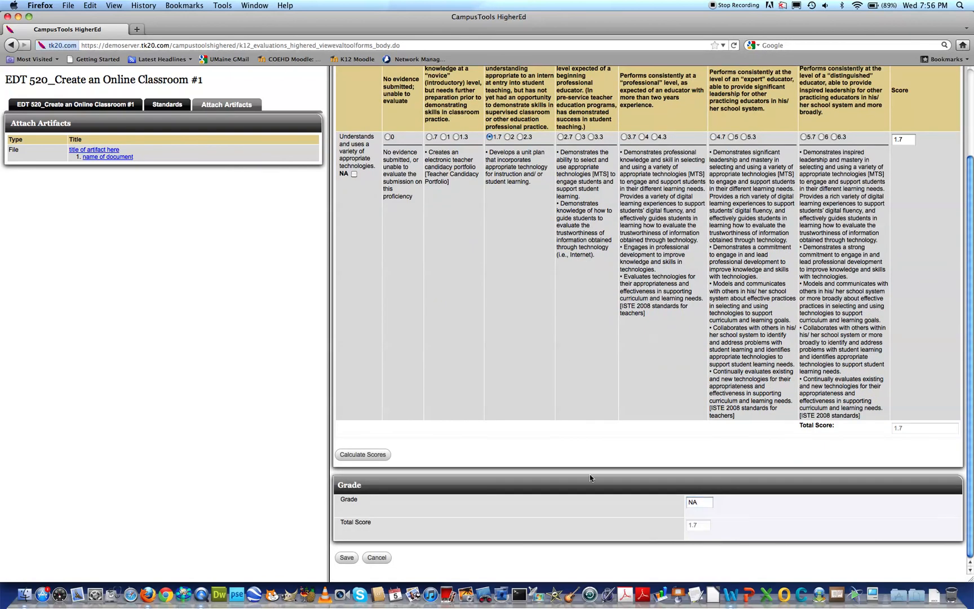
click(347, 558)
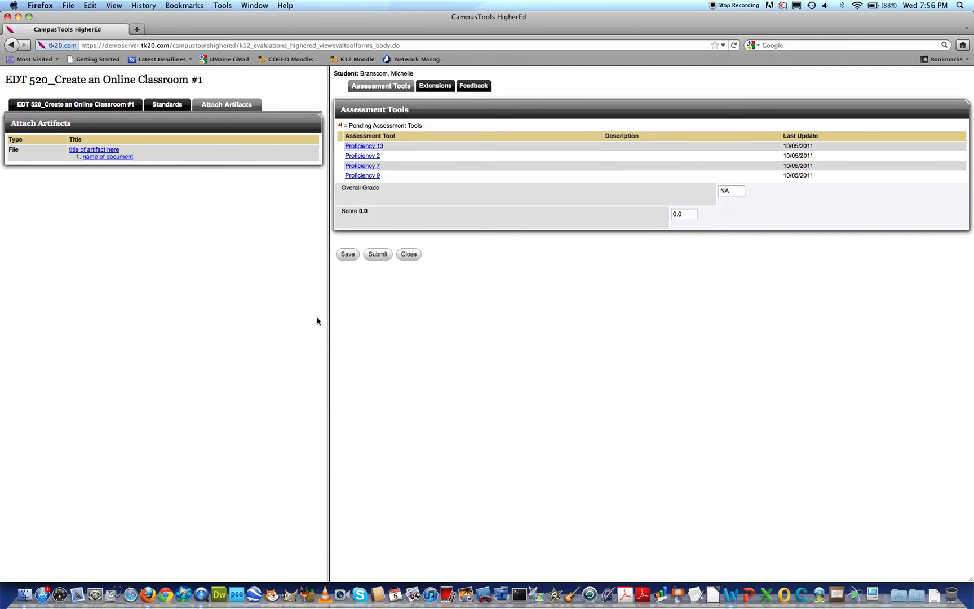
Enlarge the artifacts pane to nearly half the window and submit the completed assessment again.
drag(327, 317, 410, 320)
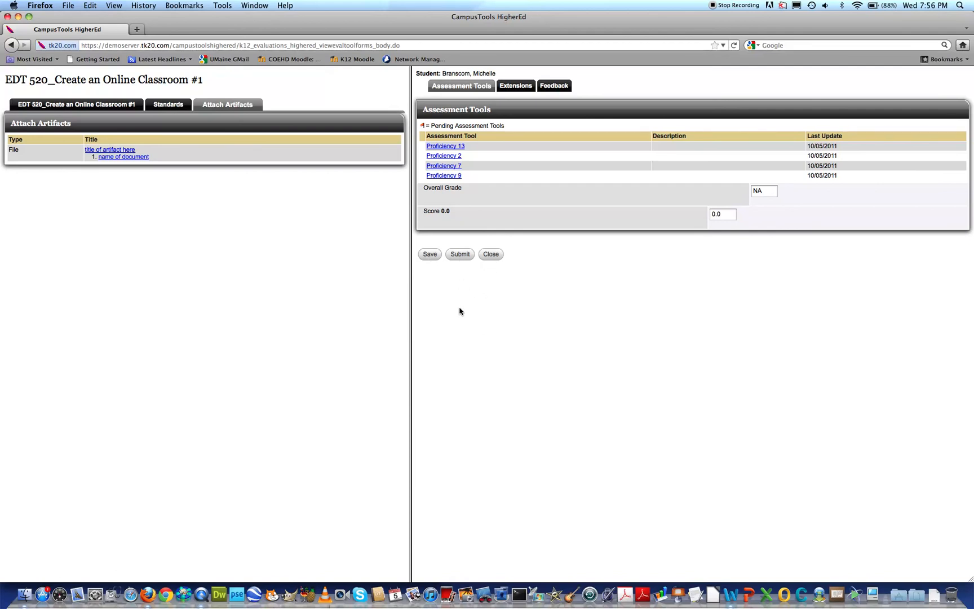
click(459, 257)
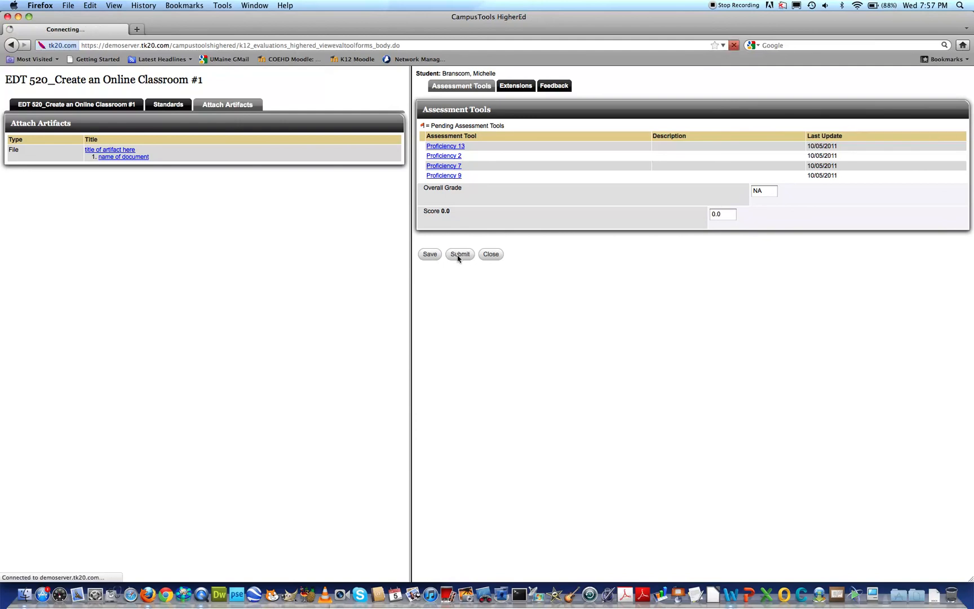